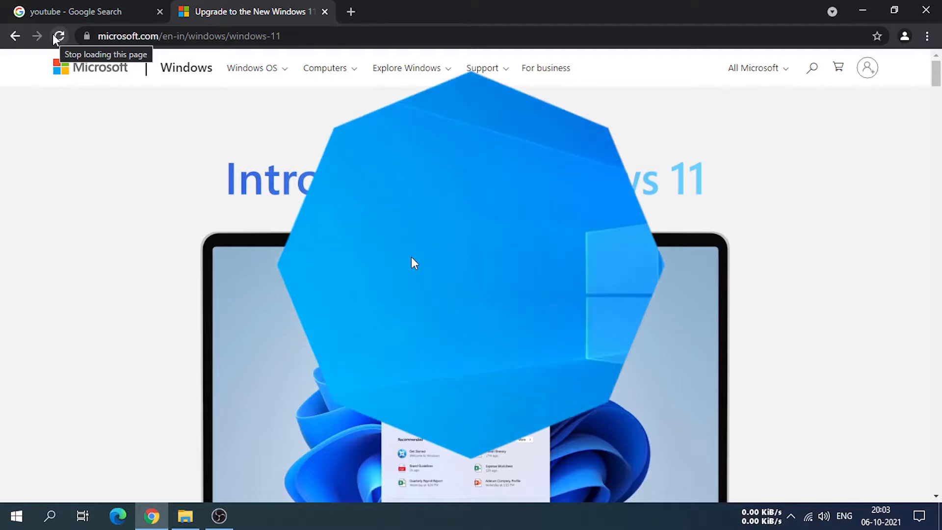
{"action": "right_click", "coordinate": [412, 255]}
{"action": "left_click", "coordinate": [467, 296]}
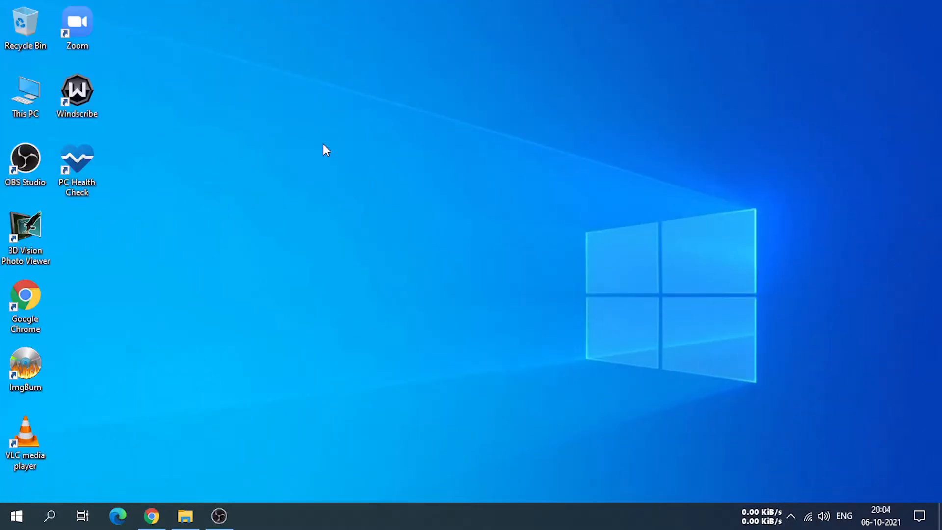
{"action": "right_click", "coordinate": [323, 144]}
{"action": "left_click", "coordinate": [344, 187]}
Switch to Chrome, search Google for "rufus" and open the official rufus.ie site
{"action": "left_click", "coordinate": [152, 516]}
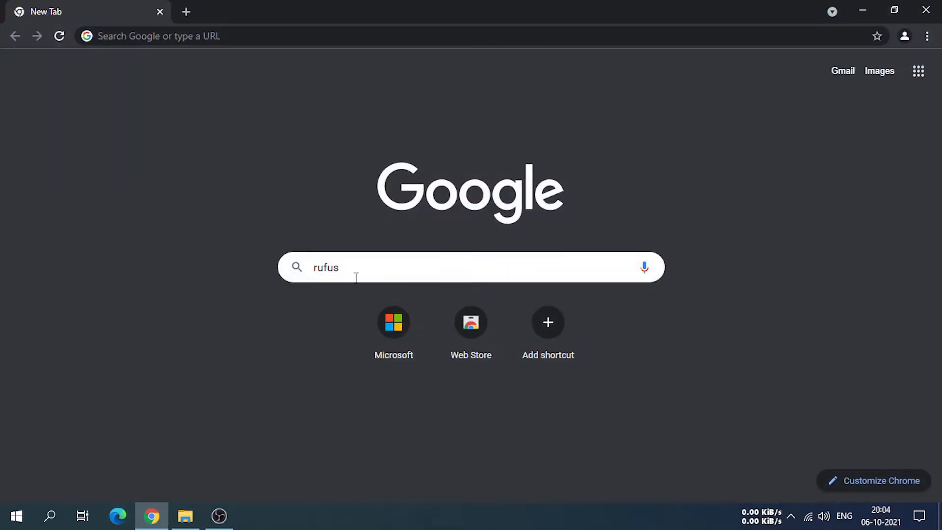
{"action": "key", "text": "Return"}
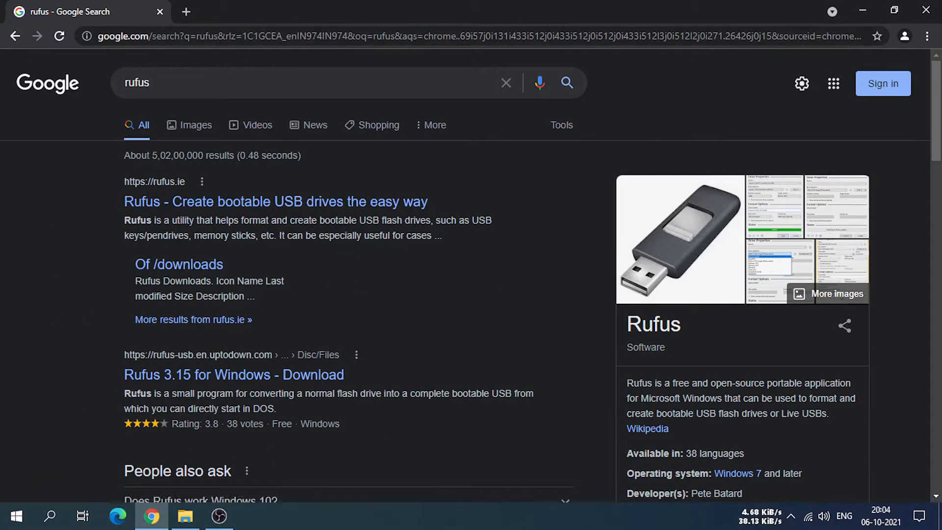
{"action": "left_click", "coordinate": [176, 198]}
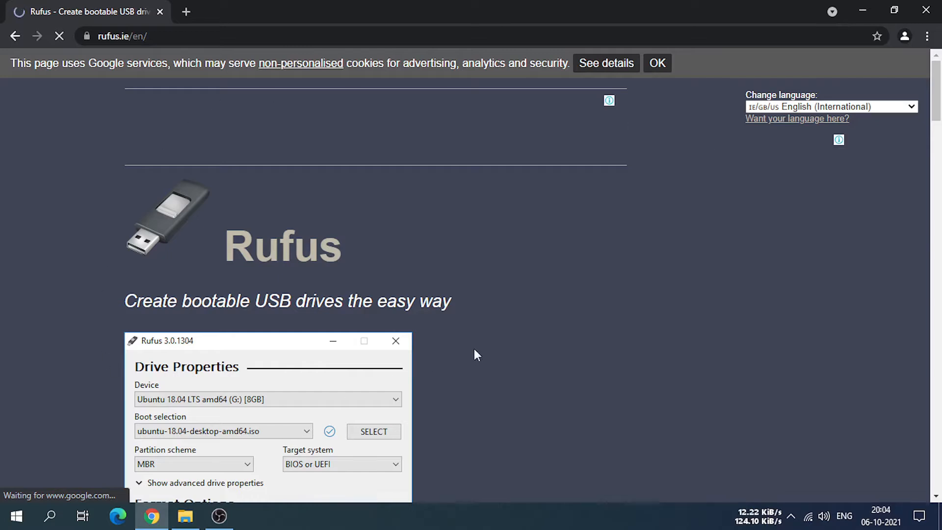
Download Rufus 3.15 Portable from the site's Download section, dismissing the advertisement
{"action": "scroll", "coordinate": [344, 280], "scroll_direction": "down", "scroll_amount": 8}
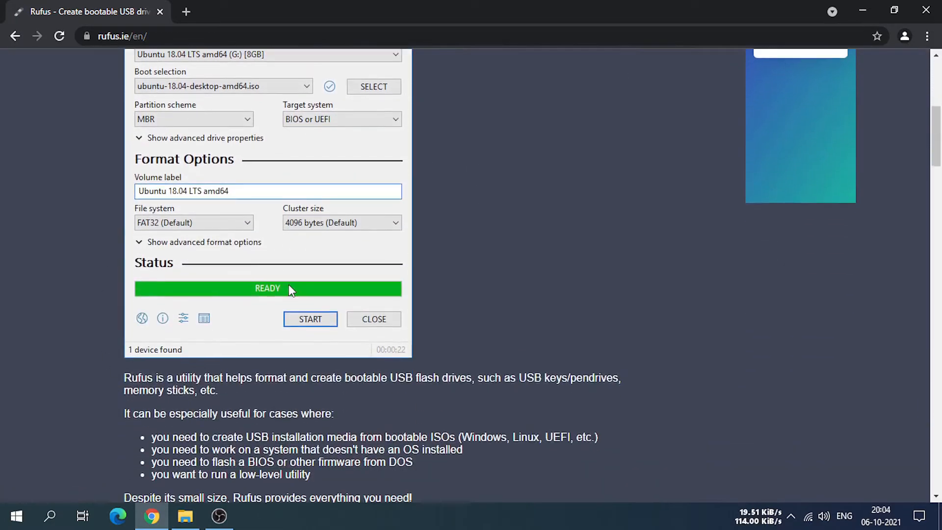
{"action": "scroll", "coordinate": [289, 291], "scroll_direction": "down", "scroll_amount": 4}
{"action": "scroll", "coordinate": [285, 292], "scroll_direction": "down", "scroll_amount": 3}
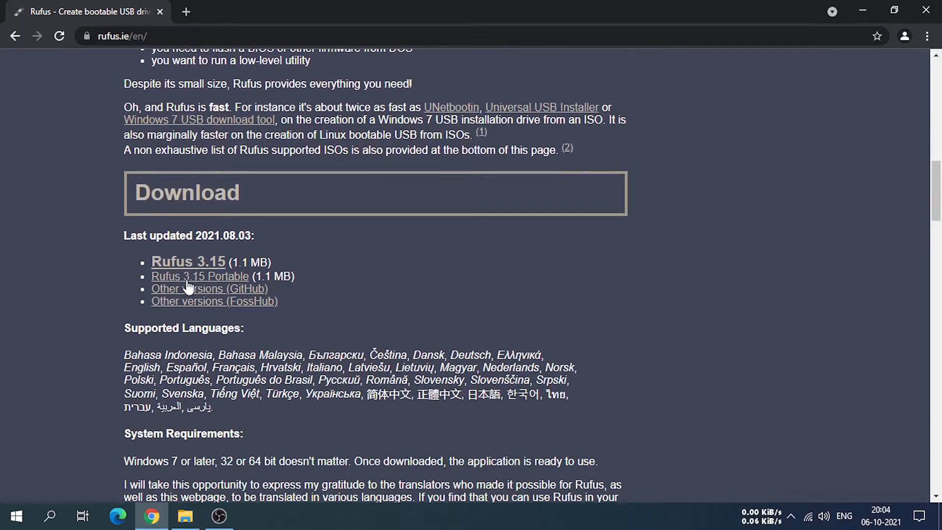
{"action": "left_click", "coordinate": [232, 278]}
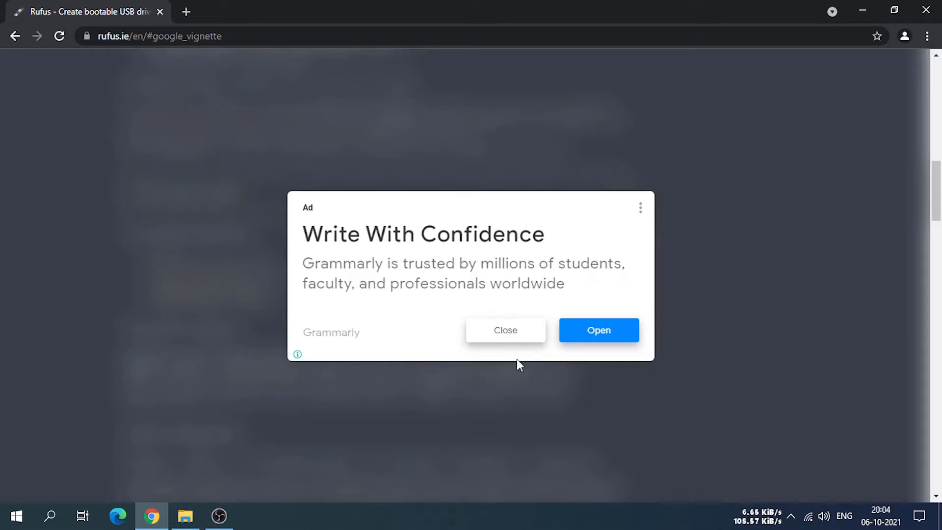
{"action": "left_click", "coordinate": [504, 335]}
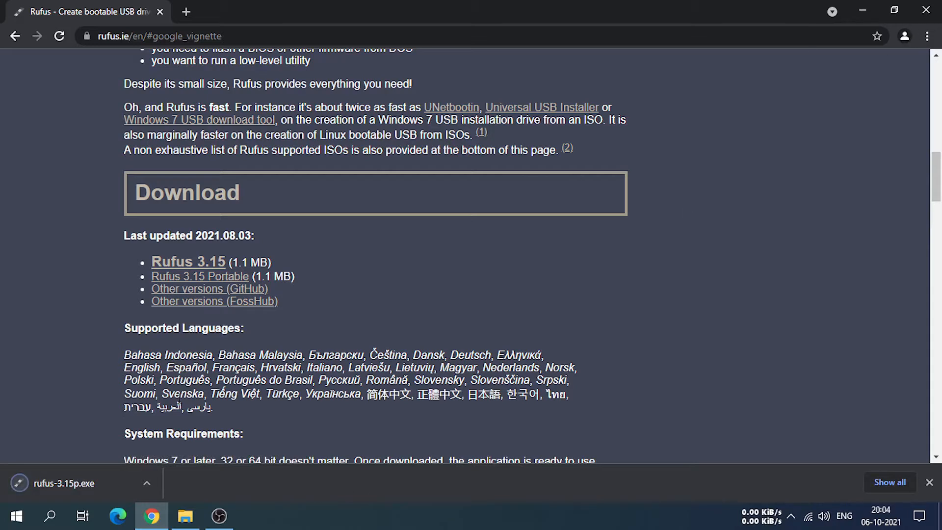
Move rufus-3.15p from the Downloads folder to the desktop, placing it directly below PC Health Check
{"action": "left_click", "coordinate": [865, 7]}
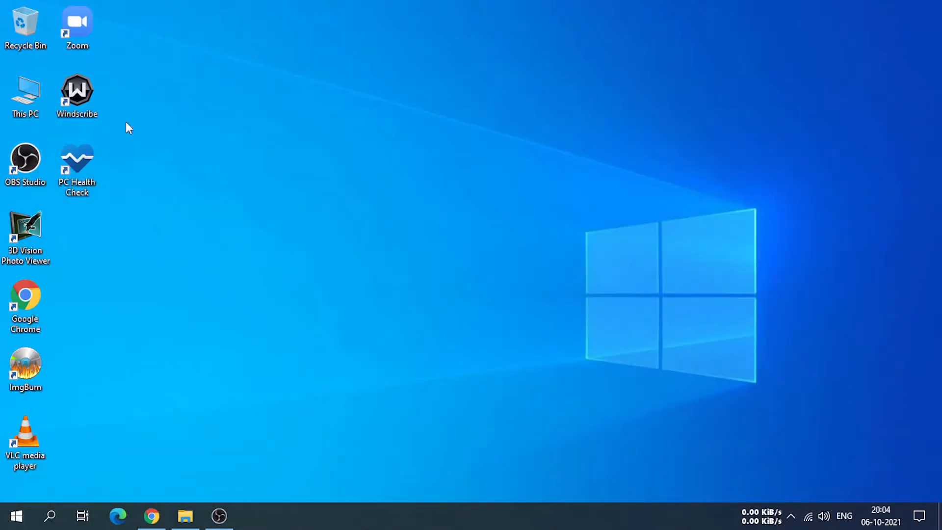
{"action": "double_click", "coordinate": [23, 98]}
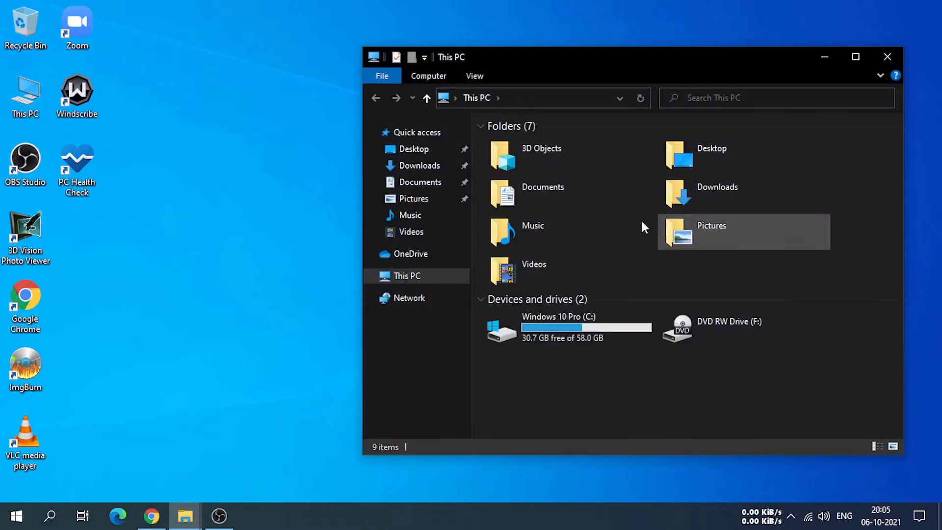
{"action": "double_click", "coordinate": [695, 187]}
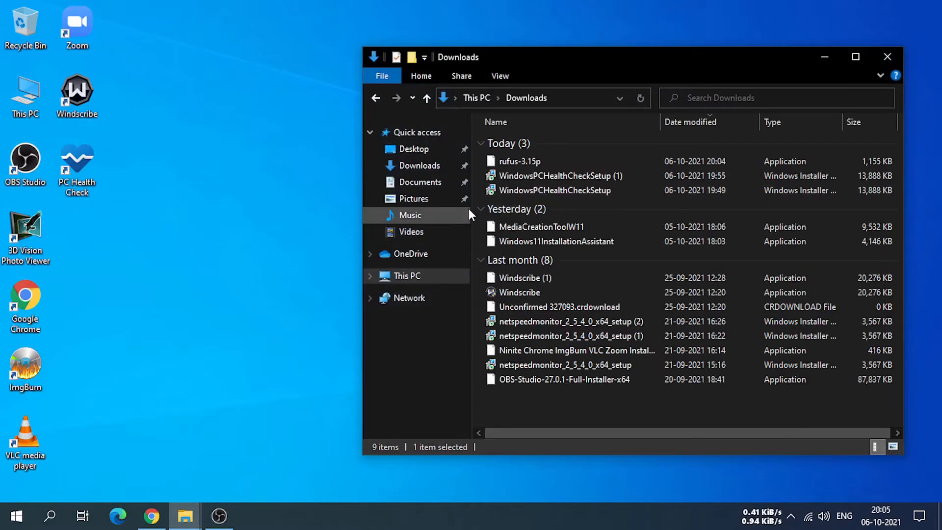
{"action": "left_click_drag", "start_coordinate": [527, 161], "coordinate": [113, 276]}
{"action": "left_click", "coordinate": [888, 57]}
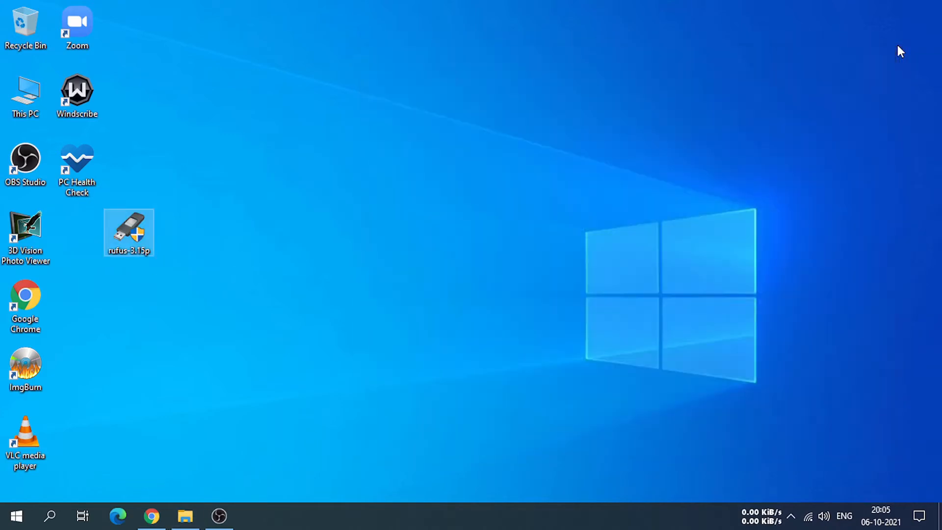
{"action": "left_click_drag", "start_coordinate": [114, 226], "coordinate": [61, 228]}
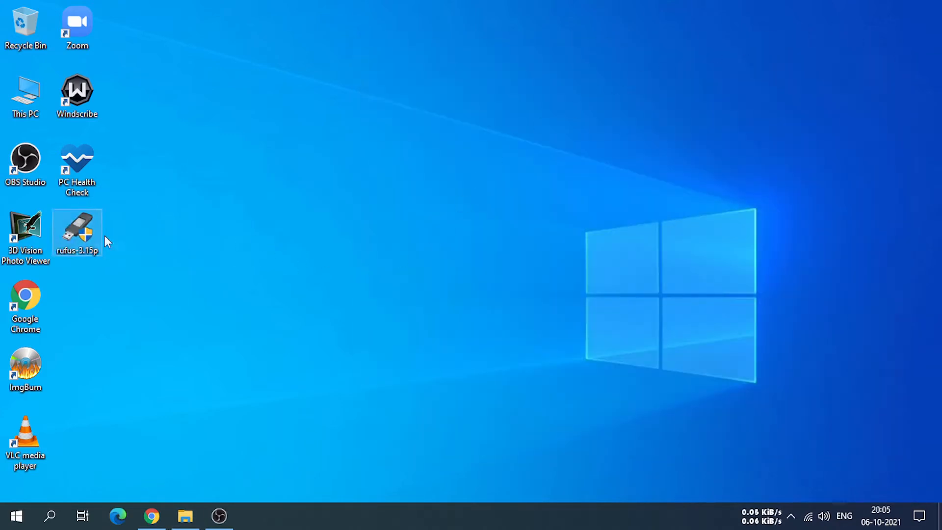
Launch rufus-3.15p from the desktop and choose the 32 GB Multiple Partitions (D:) (E:) drive as the device
{"action": "double_click", "coordinate": [78, 234]}
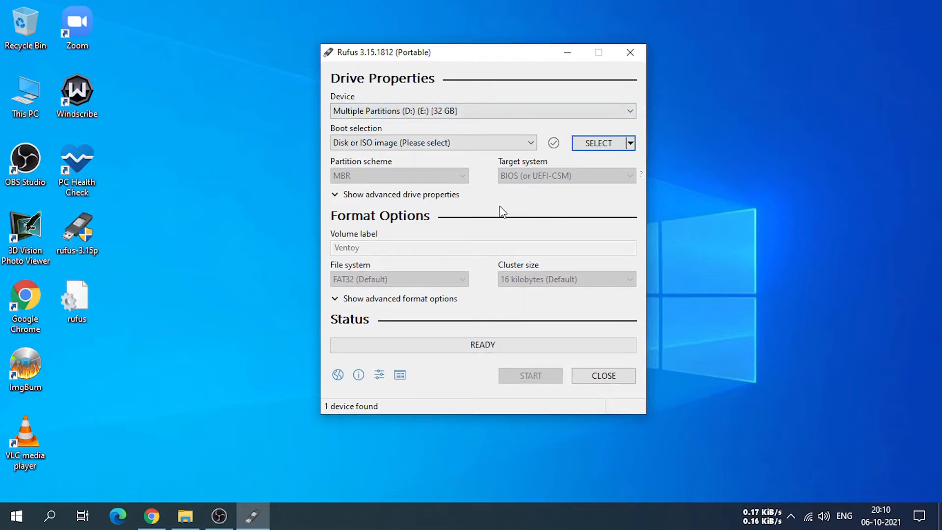
{"action": "mouse_move", "coordinate": [489, 55]}
{"action": "left_mouse_down"}
{"action": "mouse_move", "coordinate": [513, 65]}
{"action": "mouse_move", "coordinate": [501, 62]}
{"action": "left_mouse_up"}
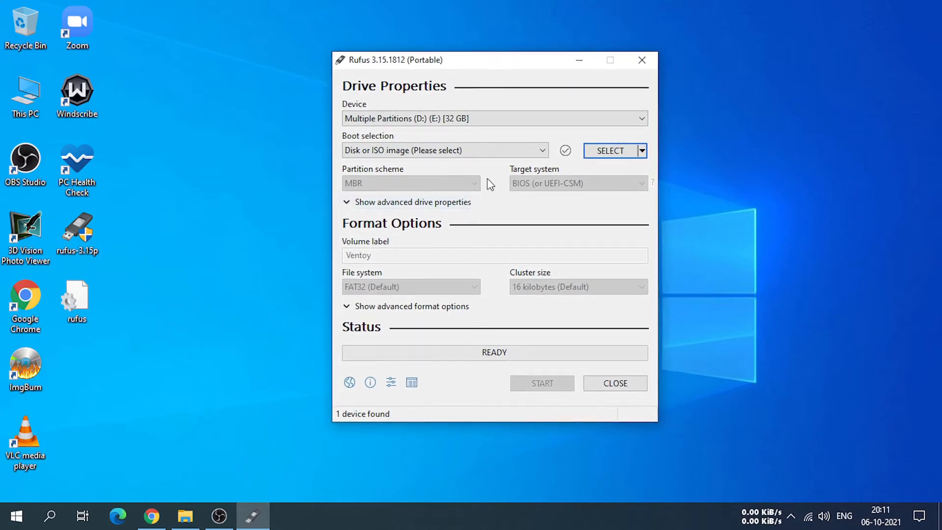
{"action": "left_click", "coordinate": [566, 121]}
{"action": "left_click", "coordinate": [566, 120]}
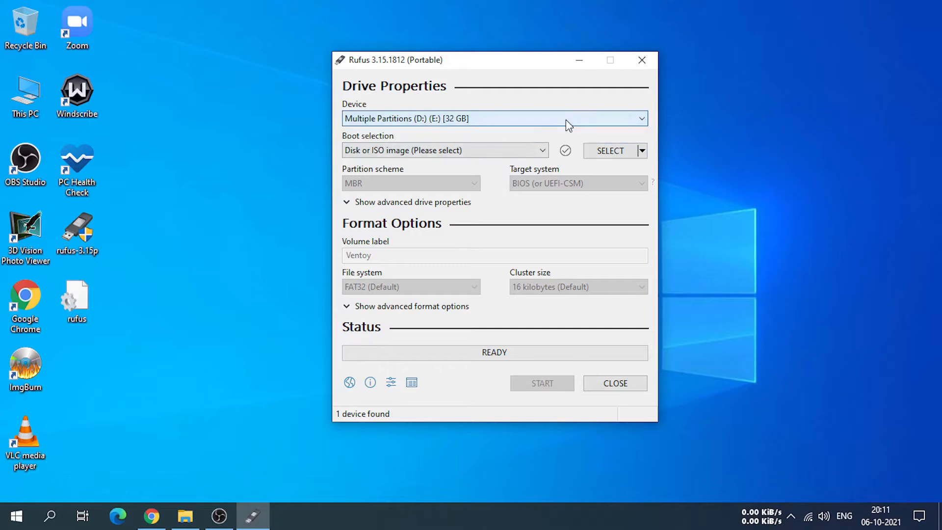
{"action": "left_click", "coordinate": [556, 124]}
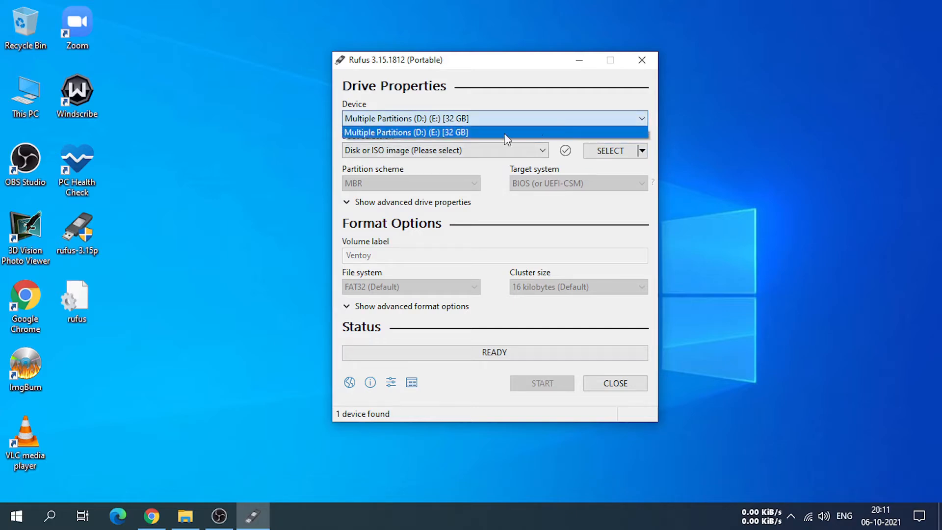
{"action": "left_click", "coordinate": [439, 131]}
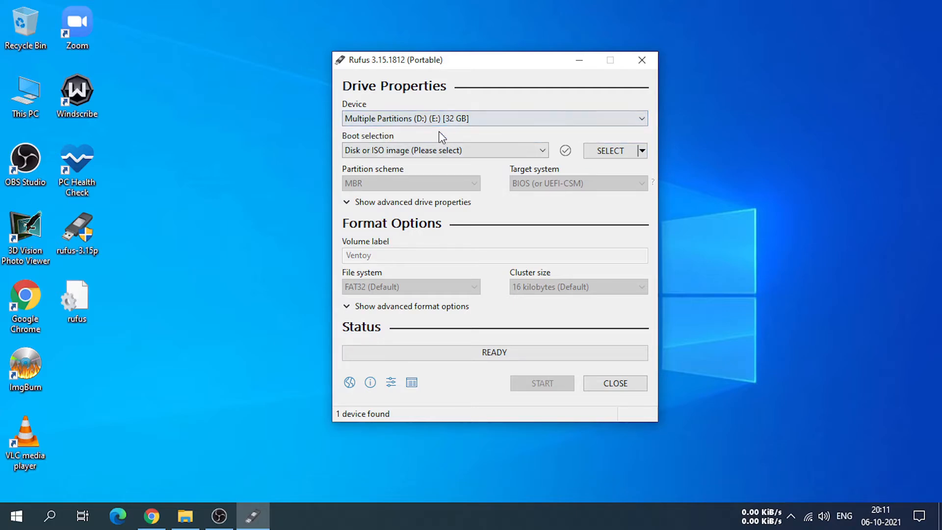
{"action": "left_click", "coordinate": [617, 154]}
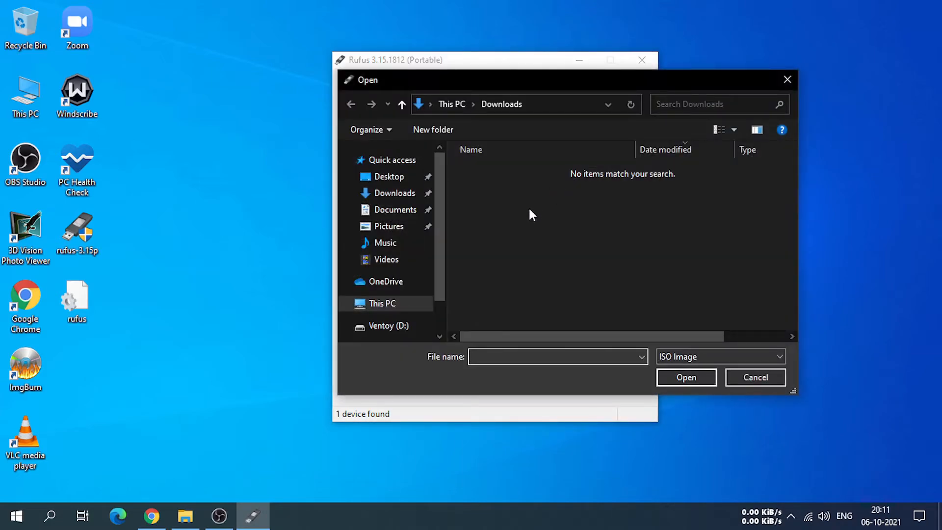
{"action": "left_click", "coordinate": [756, 378]}
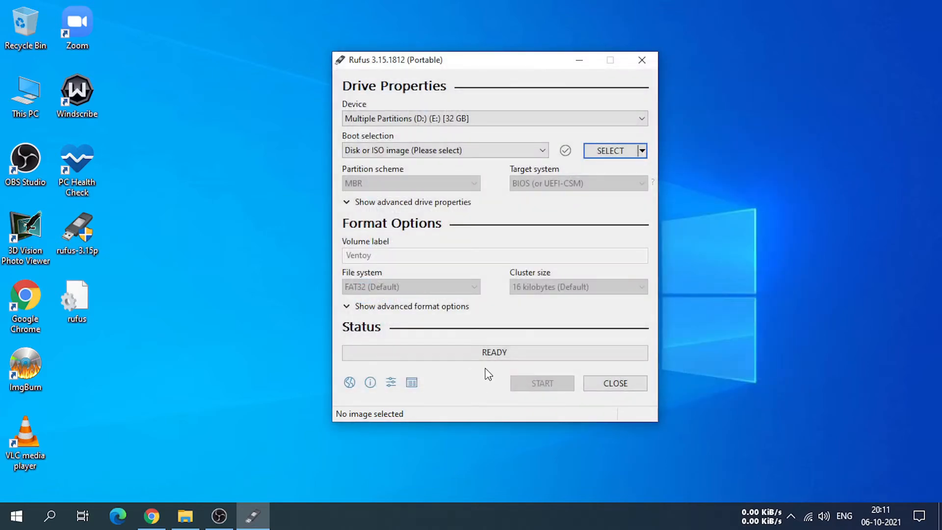
{"action": "left_click_drag", "start_coordinate": [507, 63], "coordinate": [512, 63]}
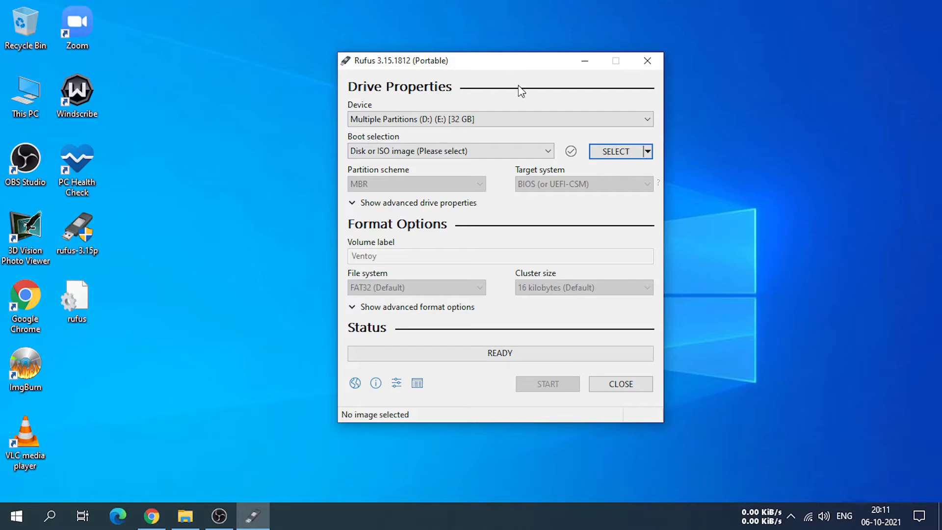
{"action": "left_click_drag", "start_coordinate": [504, 59], "coordinate": [478, 54]}
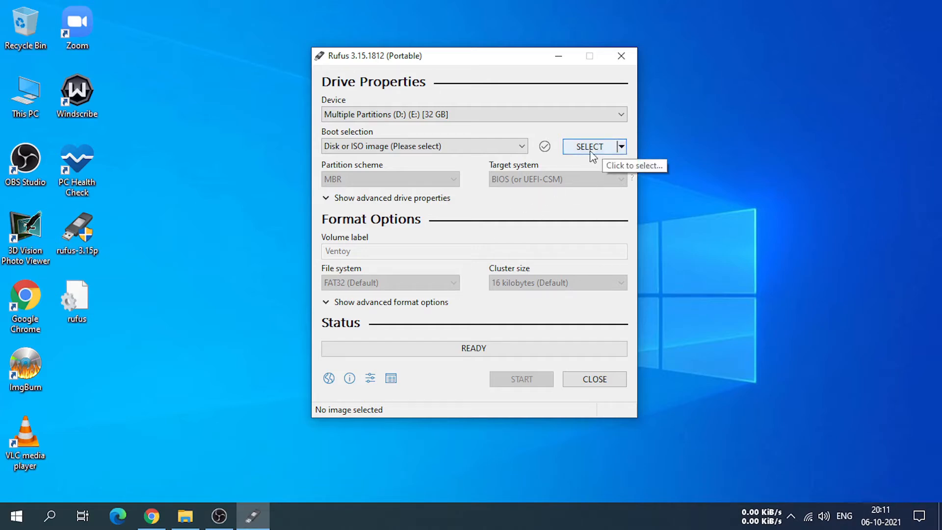
Switch the boot image source from selecting a local file to DOWNLOAD and open the Download ISO Image dialog
{"action": "left_click", "coordinate": [622, 147]}
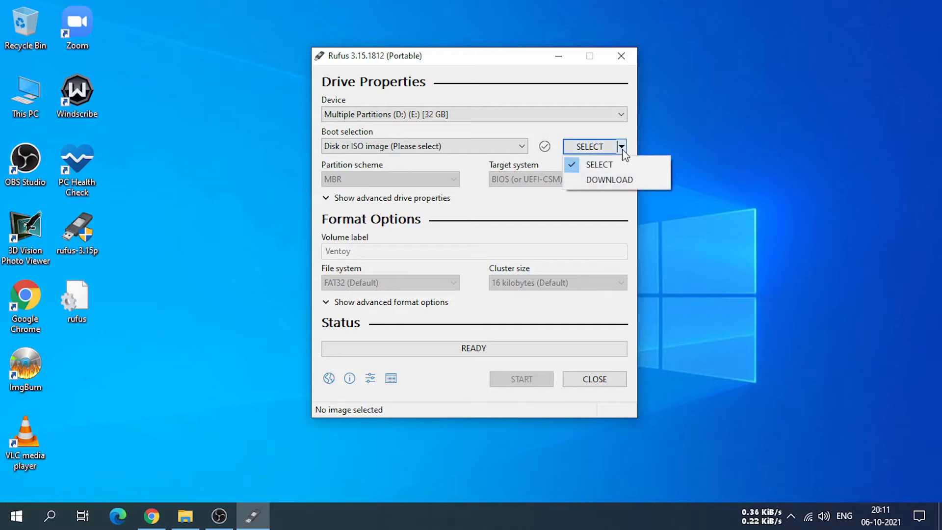
{"action": "left_click", "coordinate": [617, 179]}
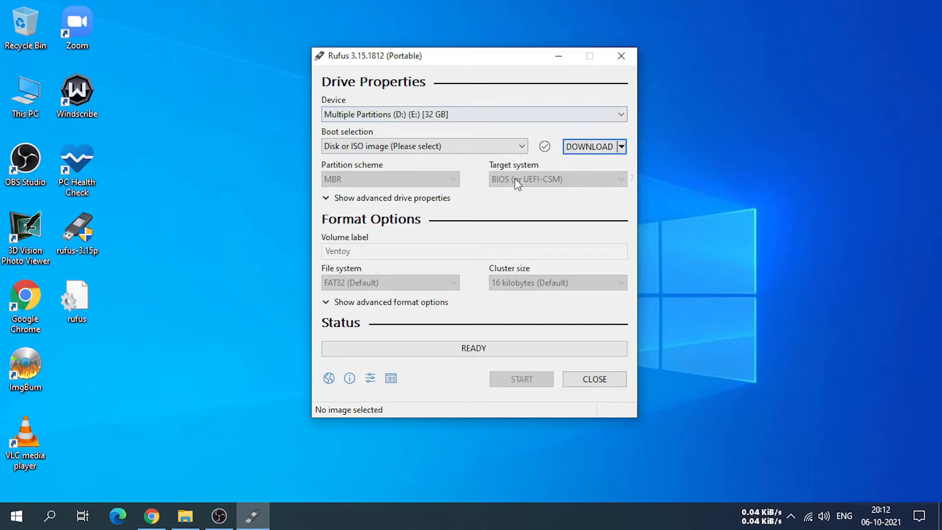
{"action": "left_click", "coordinate": [581, 146]}
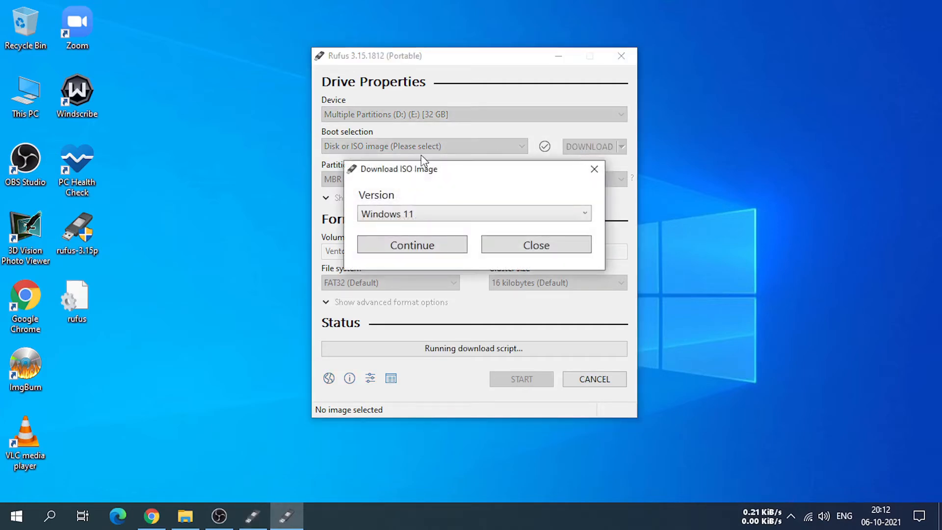
Choose Windows 11 as the version of the ISO image to download and continue to the release choice
{"action": "left_click_drag", "start_coordinate": [462, 175], "coordinate": [462, 219]}
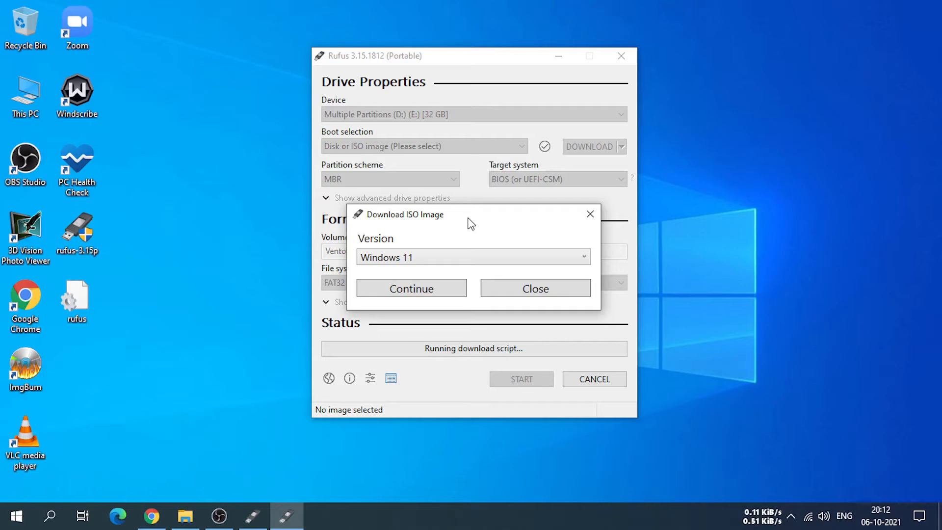
{"action": "left_click", "coordinate": [467, 255]}
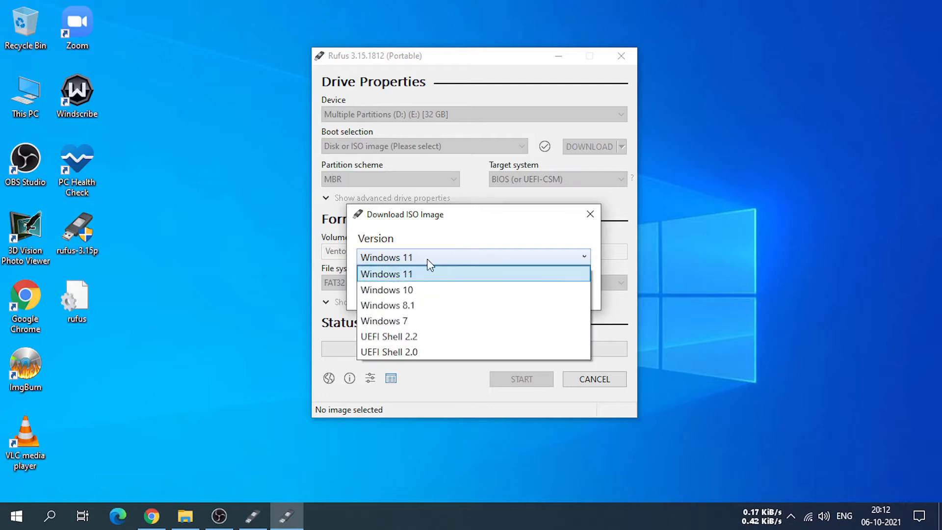
{"action": "left_click", "coordinate": [403, 273]}
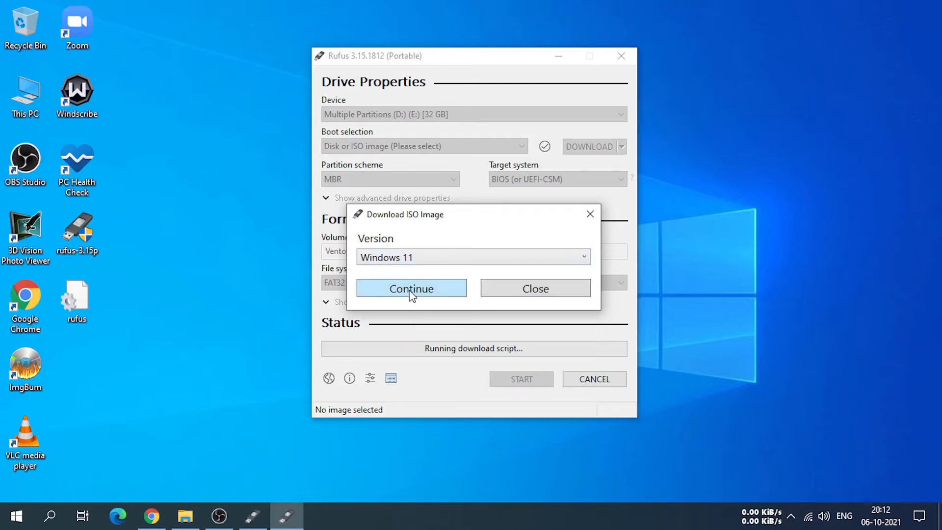
{"action": "left_click", "coordinate": [411, 293]}
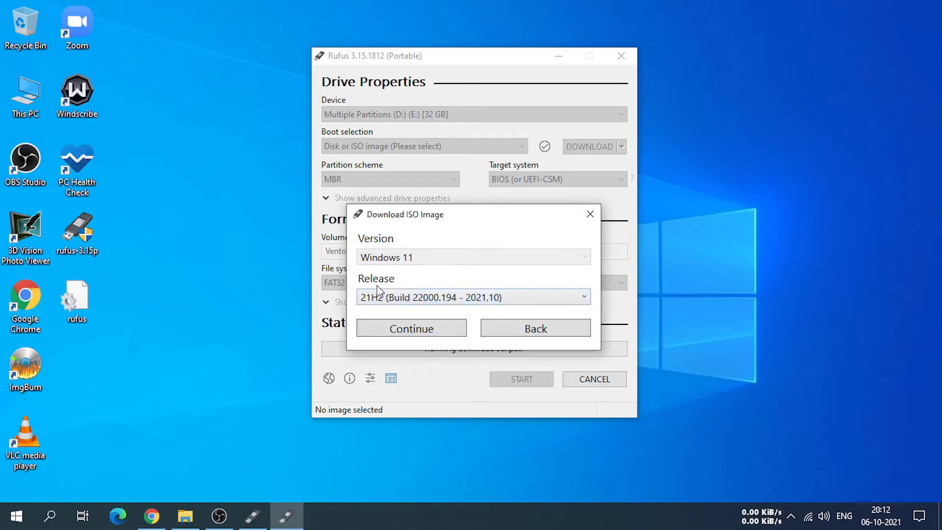
Choose release 21H2 (Build 22000.194 - 2021.10) and edition Windows 11 Home/Pro, continuing to the language choice
{"action": "left_click", "coordinate": [550, 298]}
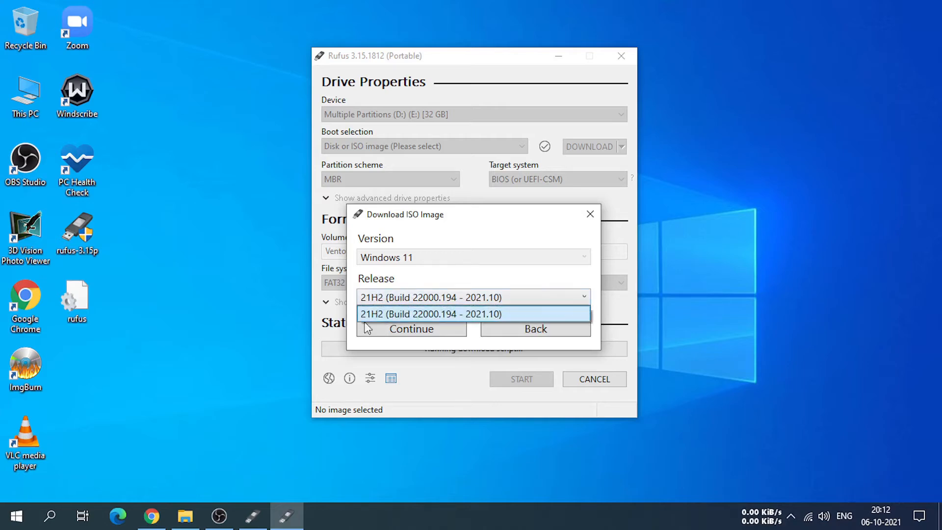
{"action": "left_click", "coordinate": [439, 314]}
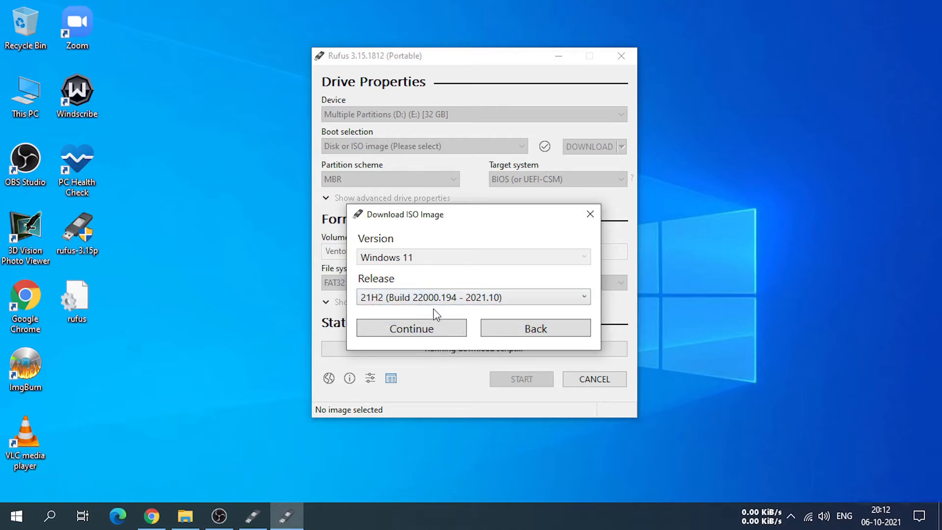
{"action": "left_click", "coordinate": [428, 331]}
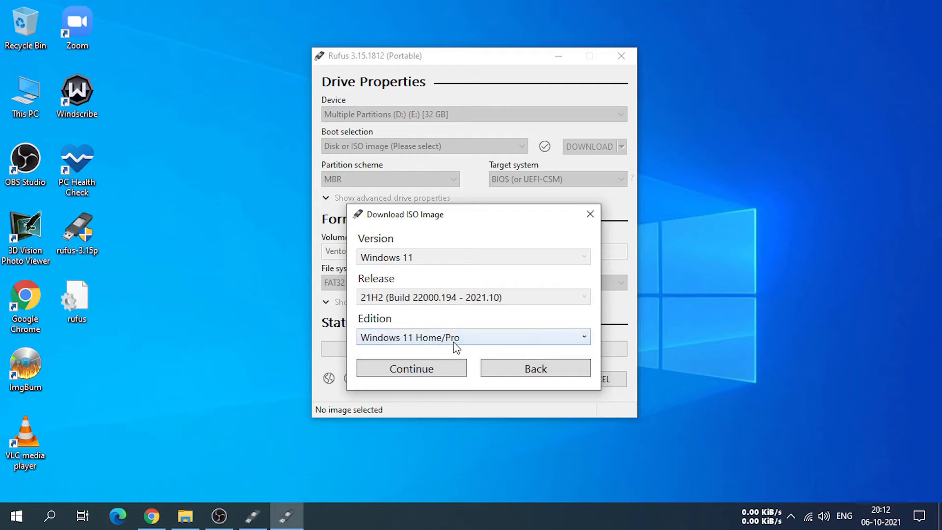
{"action": "left_click", "coordinate": [479, 335]}
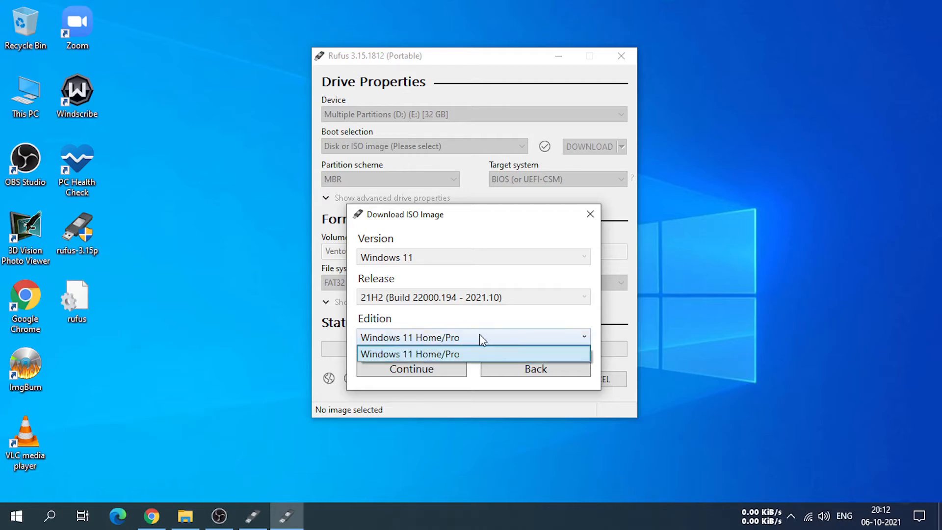
{"action": "left_click", "coordinate": [419, 355]}
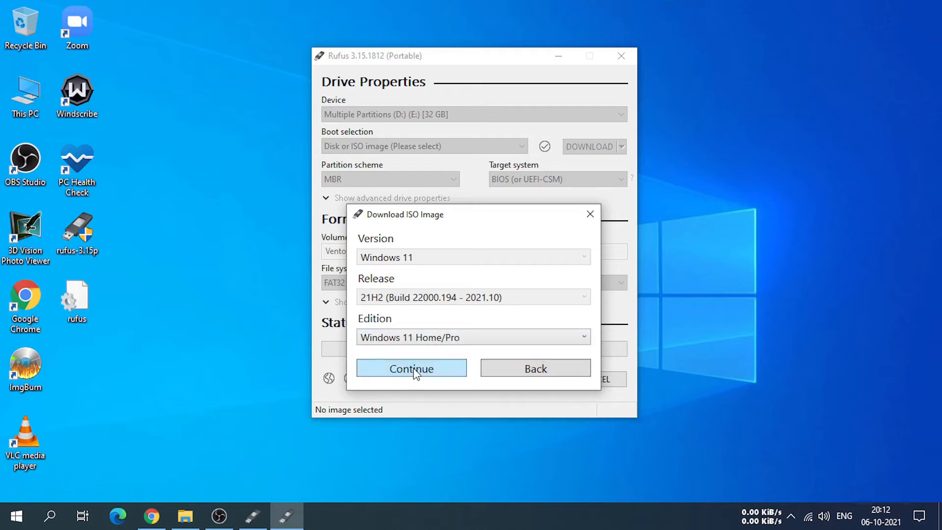
{"action": "left_click", "coordinate": [415, 371]}
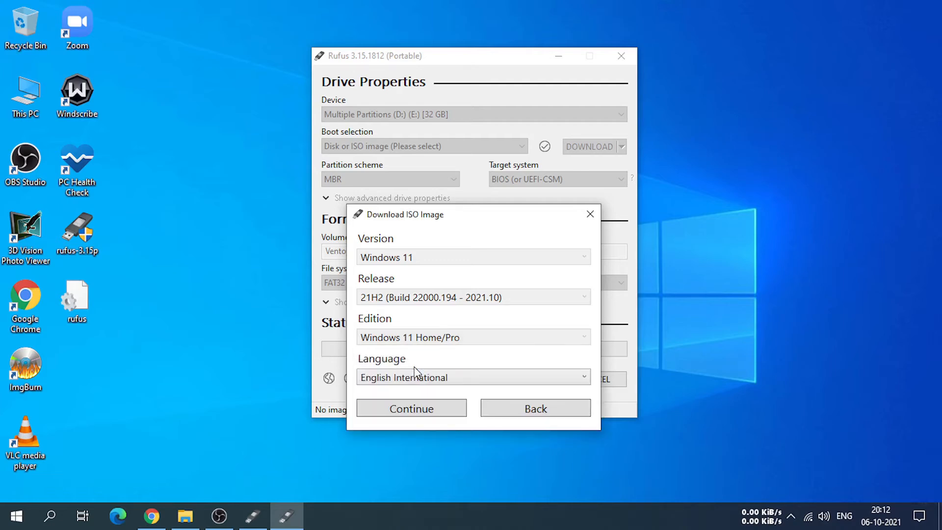
Choose English International as the language of the Windows 11 ISO and continue to the architecture choice
{"action": "left_click", "coordinate": [390, 383]}
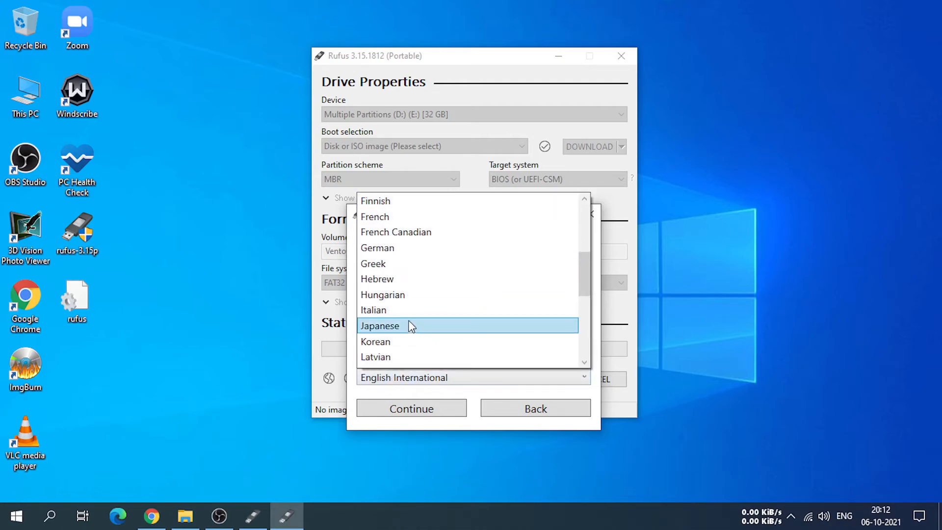
{"action": "scroll", "coordinate": [414, 321], "scroll_direction": "down", "scroll_amount": 5}
{"action": "scroll", "coordinate": [416, 318], "scroll_direction": "up", "scroll_amount": 10}
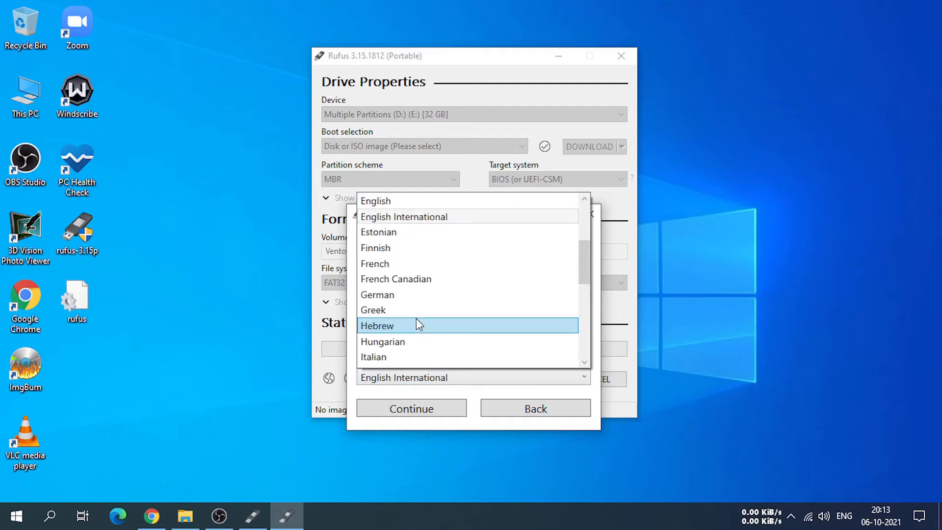
{"action": "scroll", "coordinate": [414, 329], "scroll_direction": "down", "scroll_amount": 1}
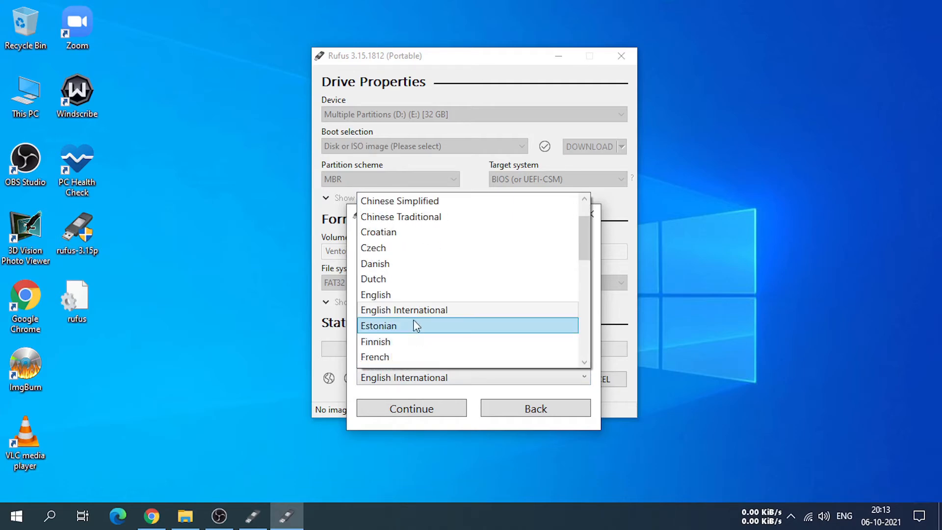
{"action": "left_click", "coordinate": [412, 310]}
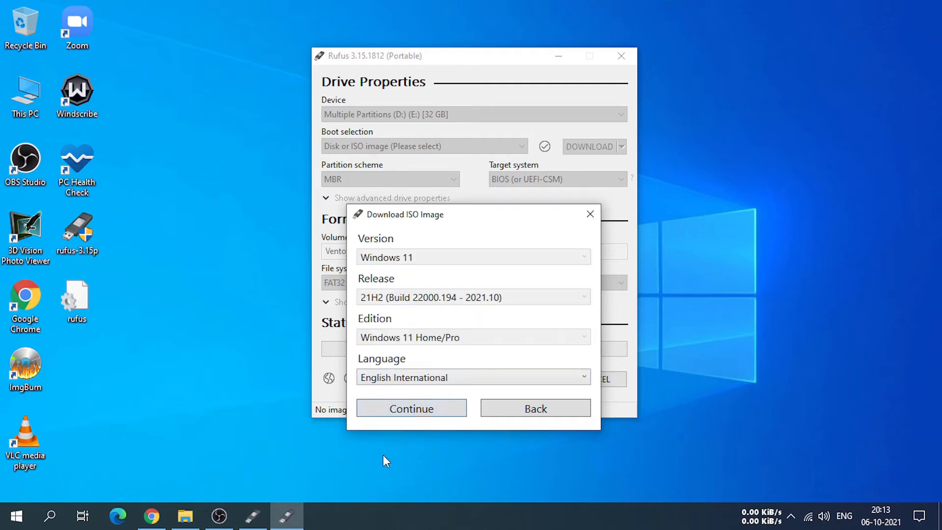
{"action": "left_click", "coordinate": [416, 417]}
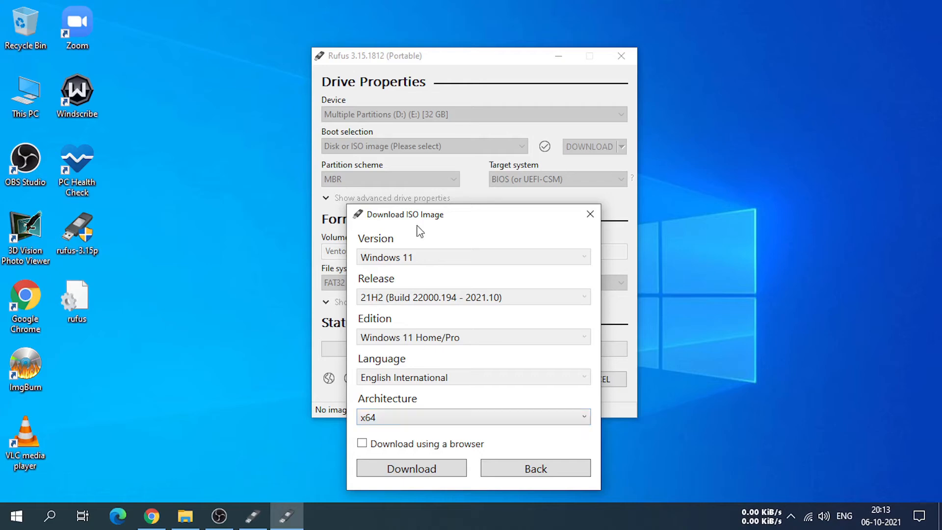
Choose x64 as the architecture of the Windows 11 ISO
{"action": "left_click_drag", "start_coordinate": [467, 220], "coordinate": [475, 91]}
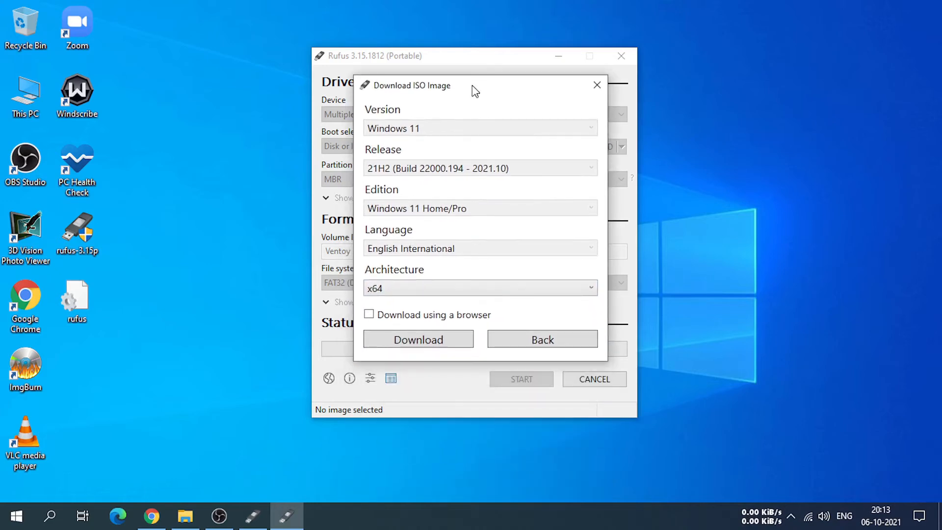
{"action": "left_click", "coordinate": [442, 282]}
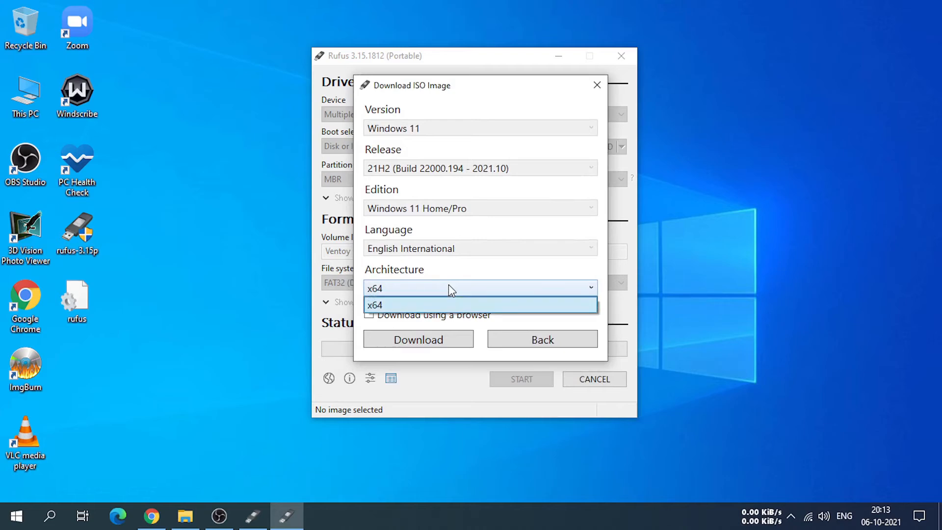
{"action": "left_click", "coordinate": [377, 306]}
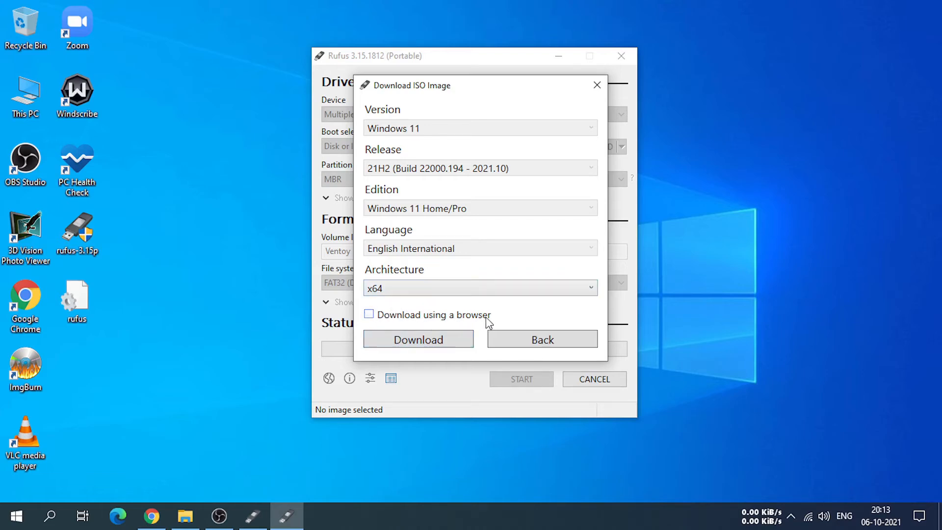
Enable downloading using a browser and start the Windows 11 ISO download
{"action": "left_click", "coordinate": [373, 316]}
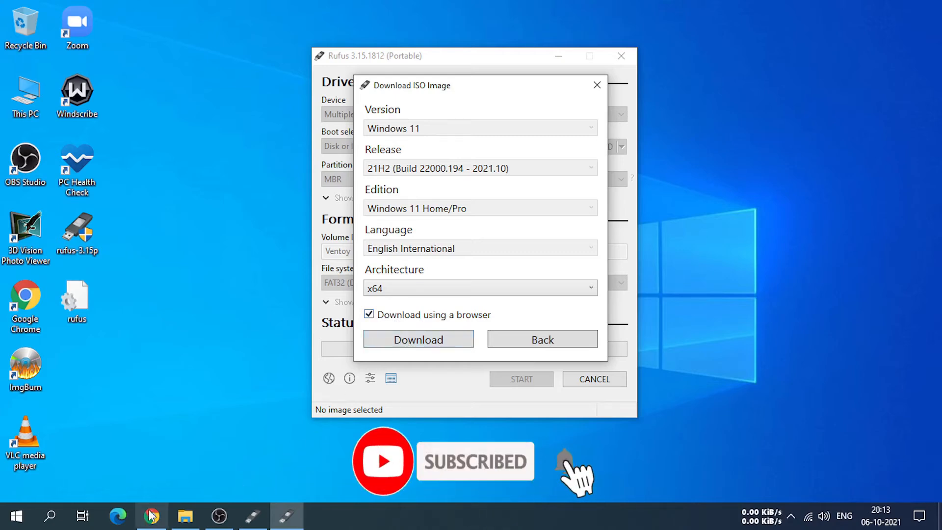
{"action": "mouse_move", "coordinate": [153, 521]}
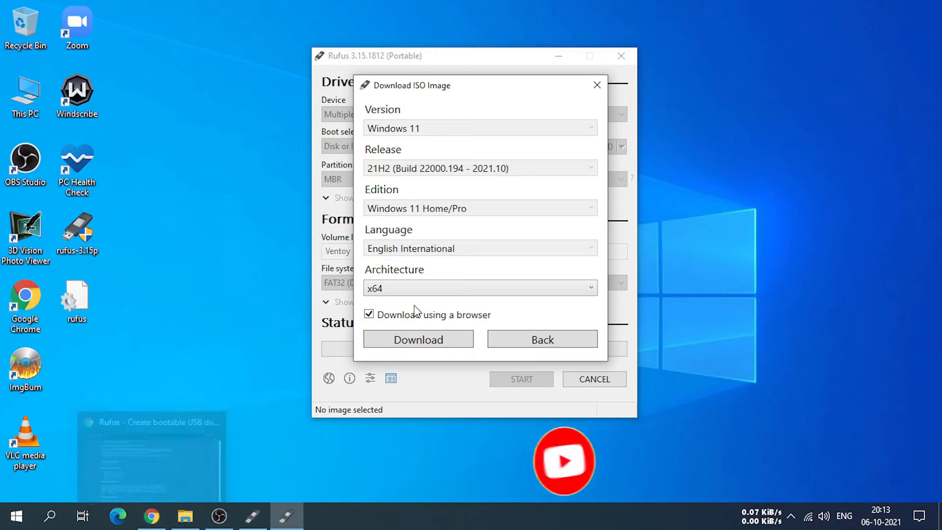
{"action": "left_click", "coordinate": [369, 315]}
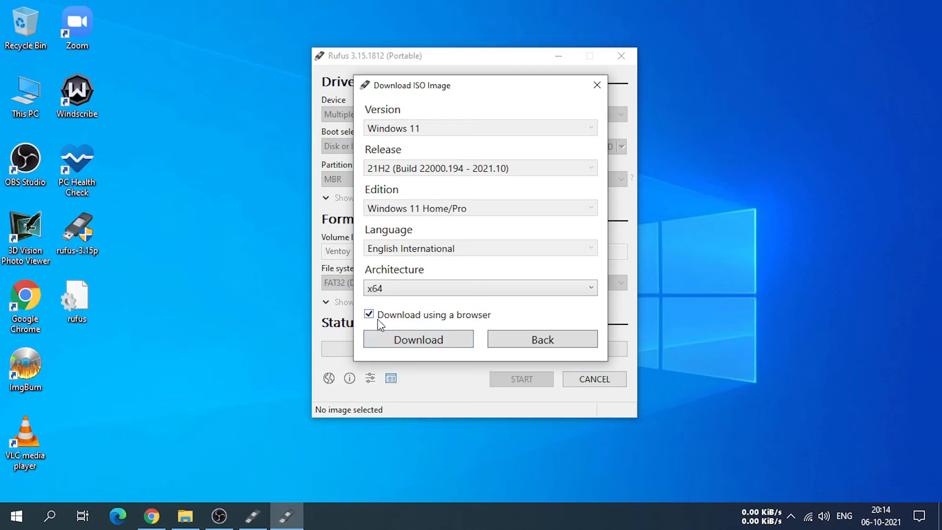
{"action": "left_click", "coordinate": [391, 341]}
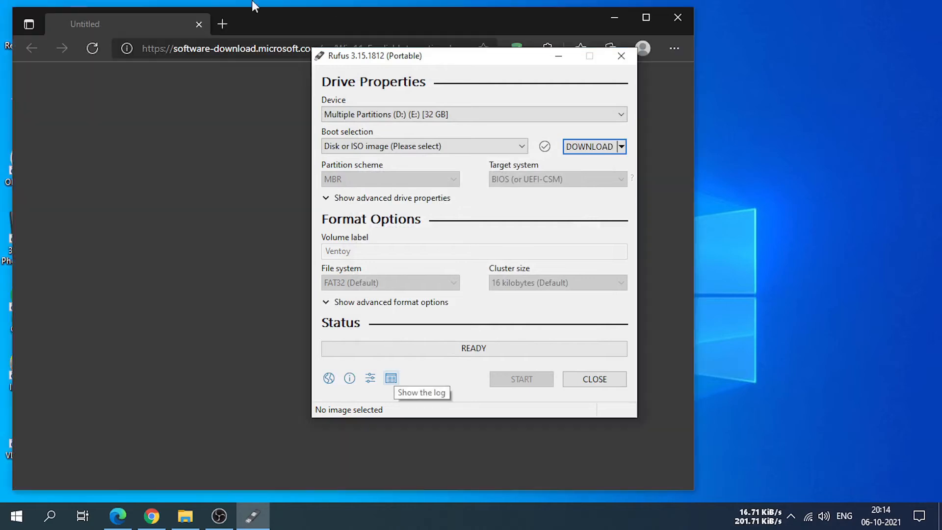
Pause and cancel the Win11_EnglishInternational_x64.iso download in the browser and close the browser window
{"action": "left_click", "coordinate": [283, 25]}
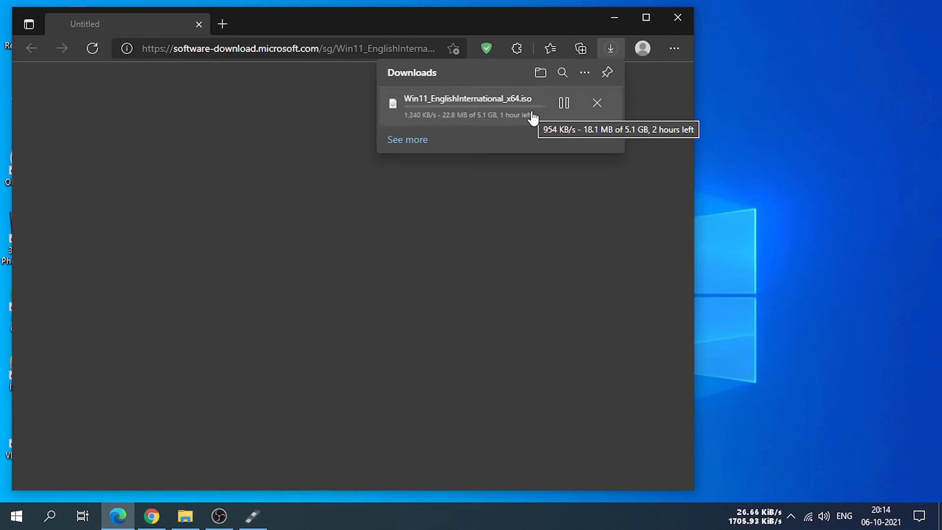
{"action": "left_click", "coordinate": [564, 104]}
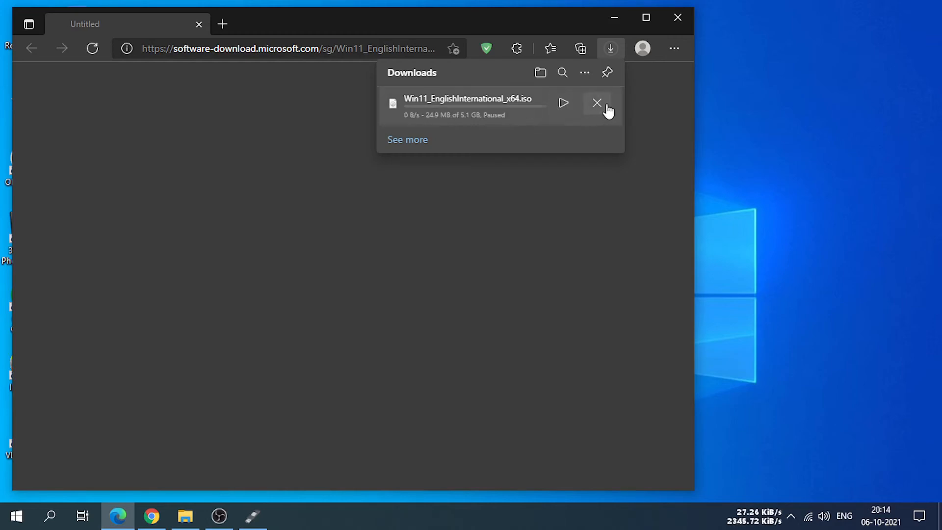
{"action": "left_click", "coordinate": [597, 103]}
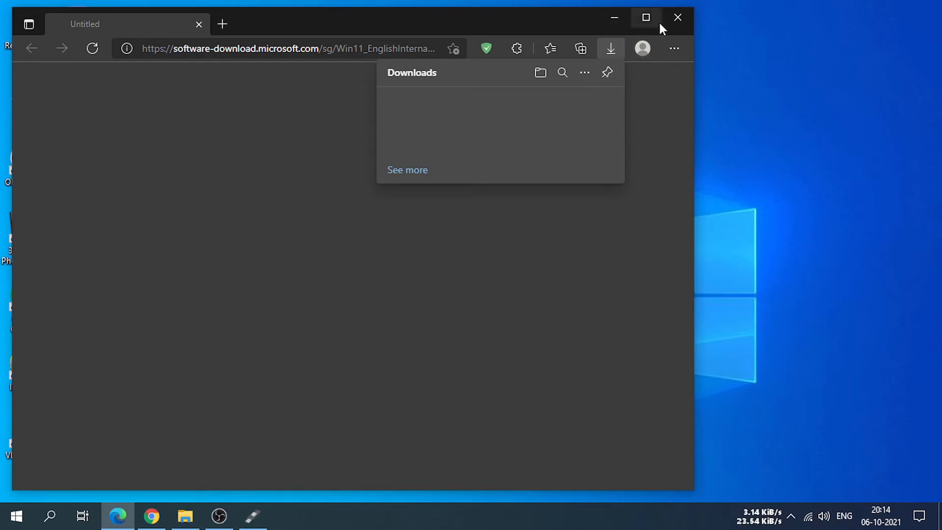
{"action": "left_click", "coordinate": [679, 18]}
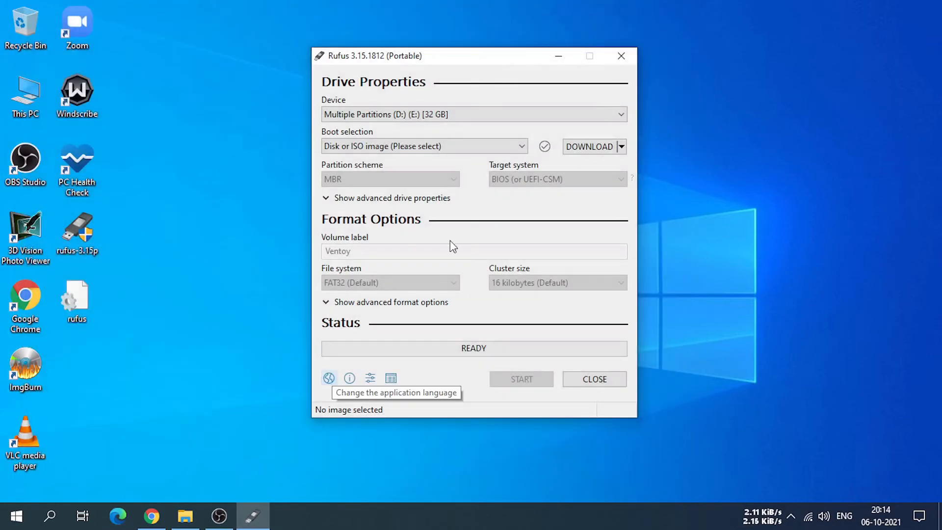
Reopen the Download ISO Image dialog and choose Windows 11, release 21H2 (Build 22000.194 - 2021.10), continuing to the edition choice
{"action": "left_click", "coordinate": [586, 147]}
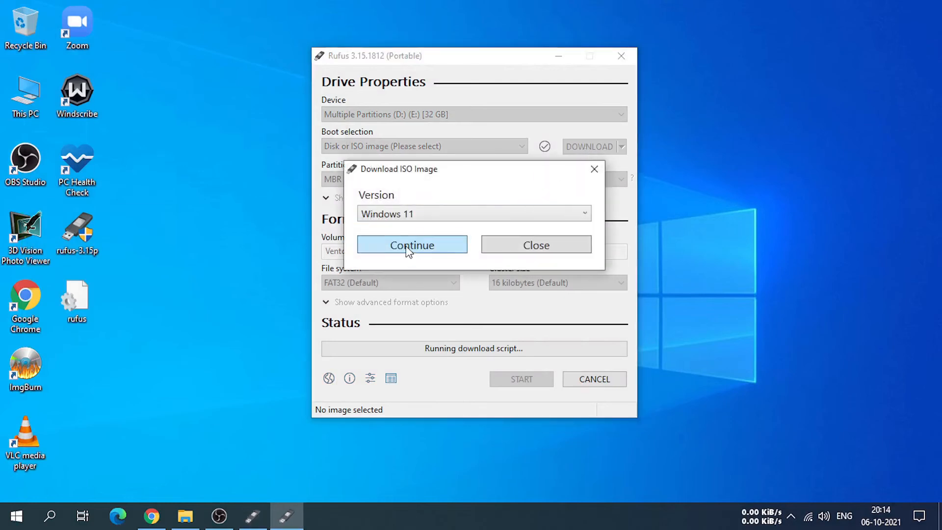
{"action": "left_click", "coordinate": [407, 247]}
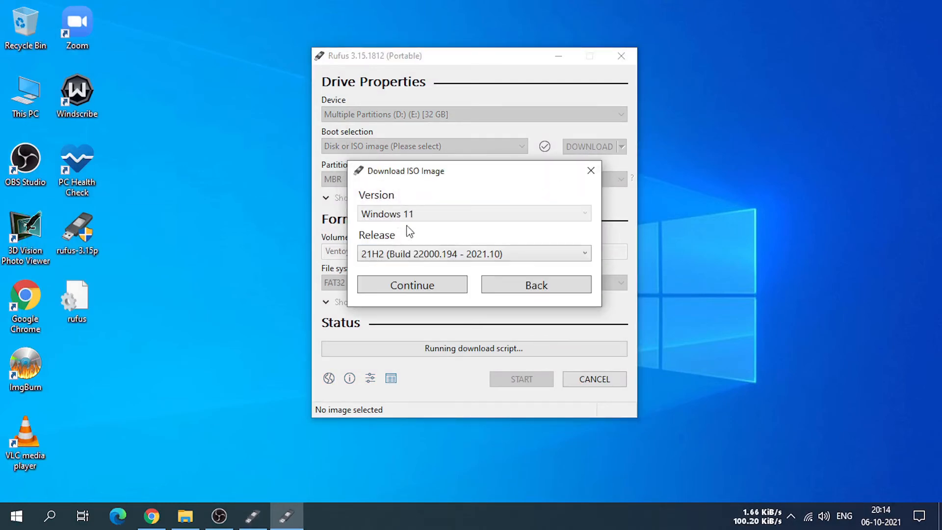
{"action": "left_click", "coordinate": [425, 259]}
{"action": "left_click", "coordinate": [423, 259]}
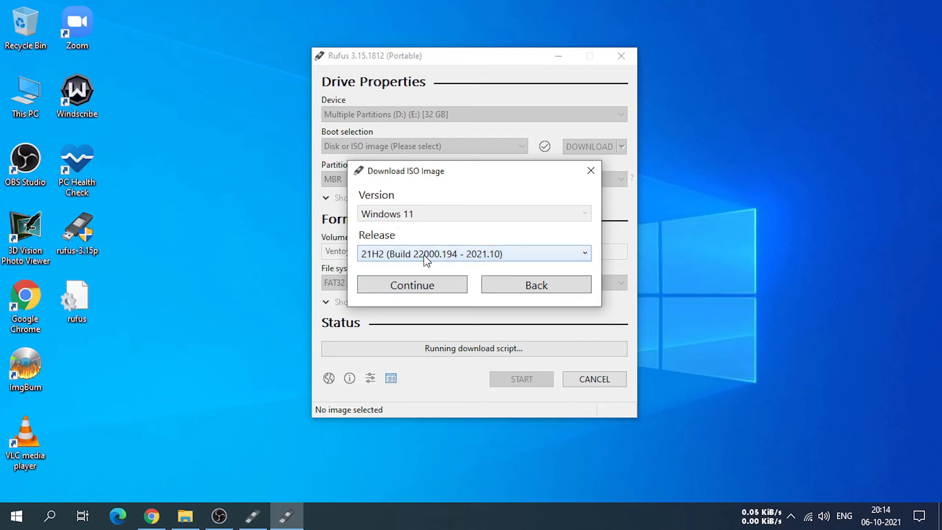
{"action": "left_click", "coordinate": [415, 287]}
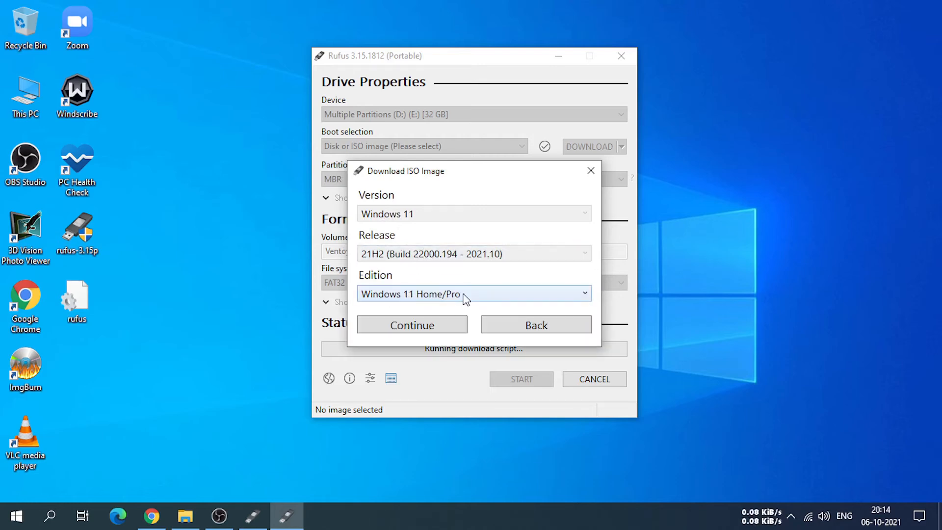
Choose edition Windows 11 Home/Pro and language English International, continuing to the architecture choice
{"action": "left_click", "coordinate": [441, 296]}
{"action": "left_click", "coordinate": [440, 296]}
{"action": "left_click", "coordinate": [412, 325]}
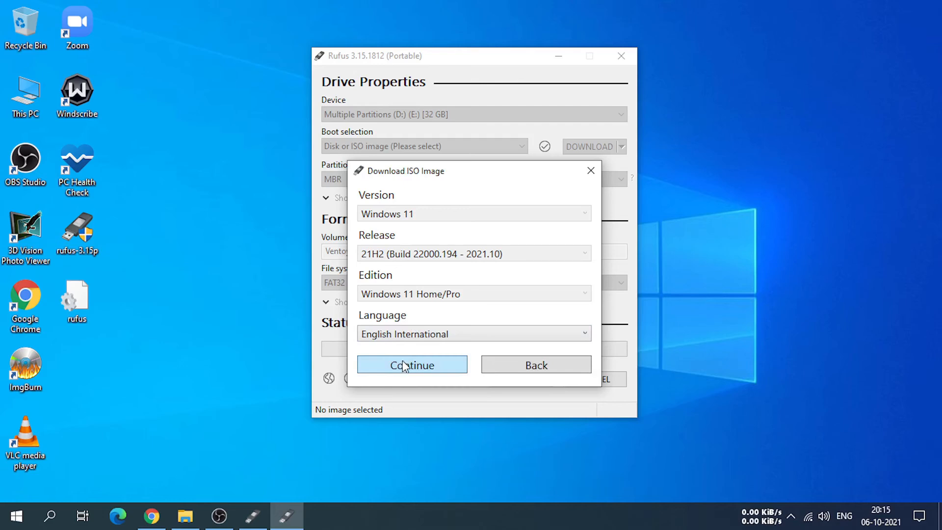
{"action": "left_click", "coordinate": [411, 369]}
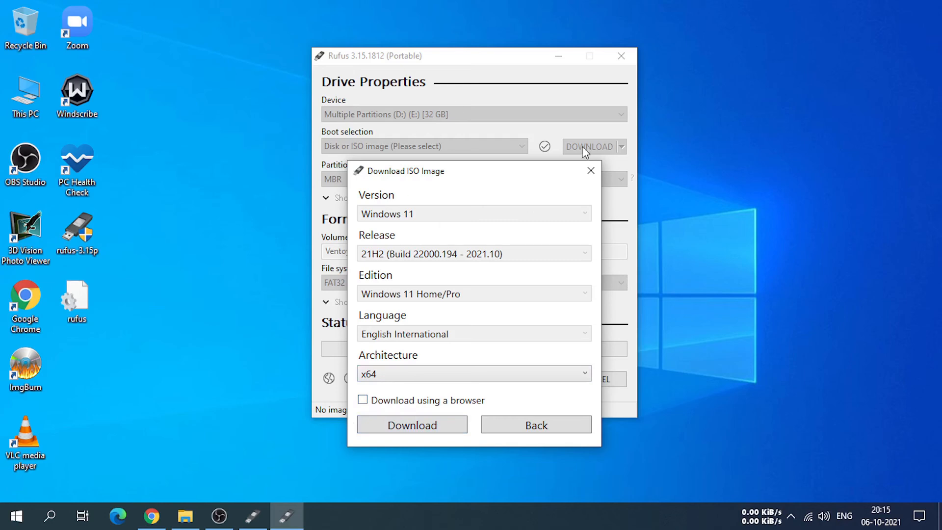
Download the x64 ISO directly without a browser, saving it to the Desktop as Win11_EnglishInternational_x64
{"action": "left_click", "coordinate": [422, 426]}
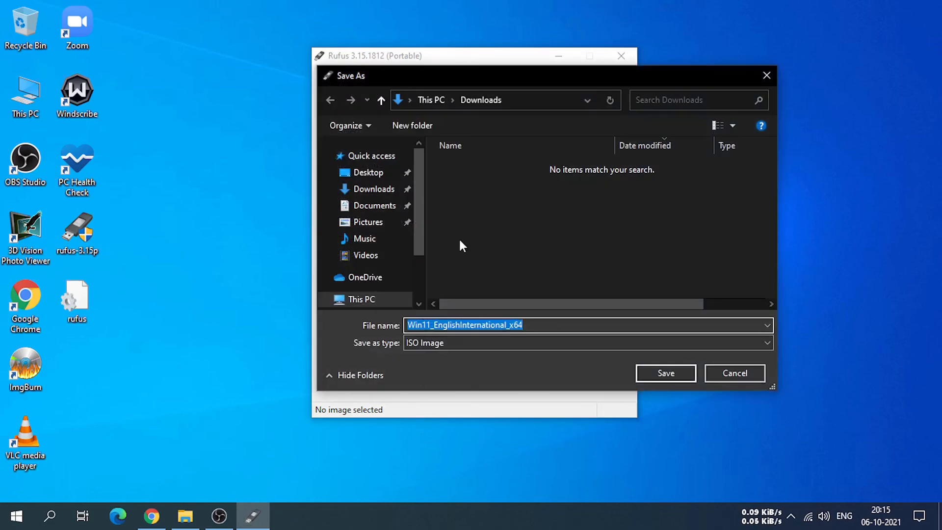
{"action": "left_click", "coordinate": [471, 240]}
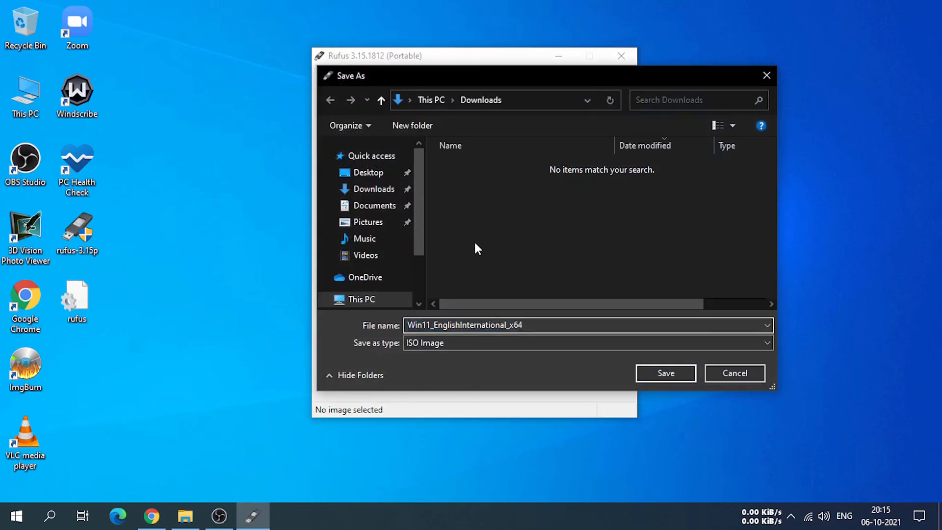
{"action": "left_click", "coordinate": [367, 172]}
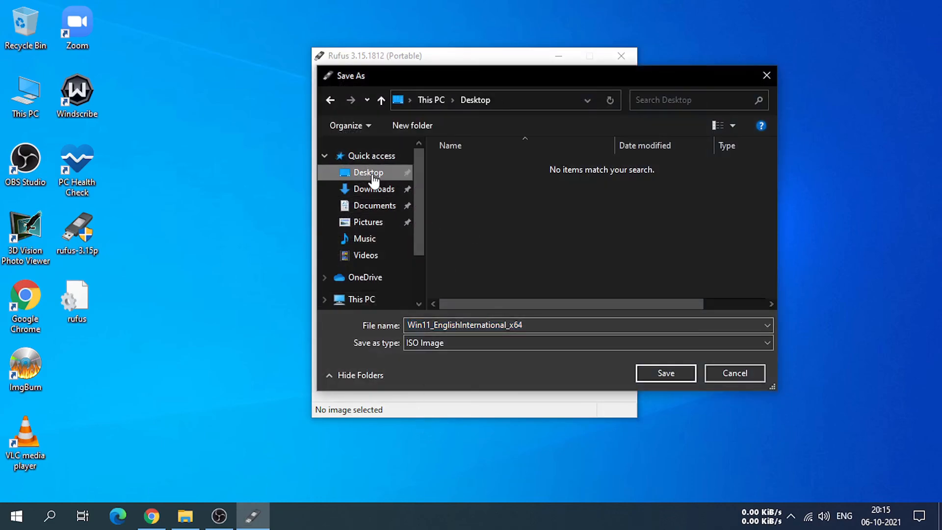
{"action": "left_click", "coordinate": [670, 374]}
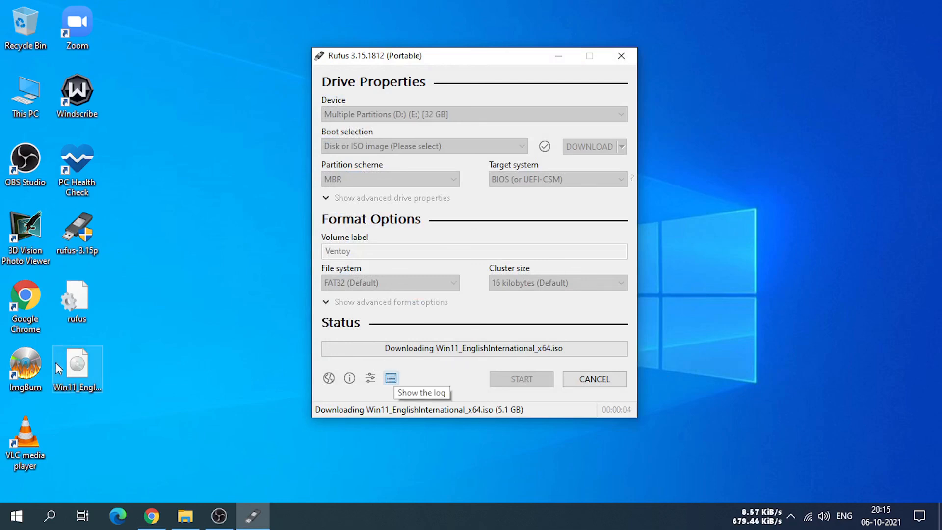
{"action": "left_click", "coordinate": [93, 368]}
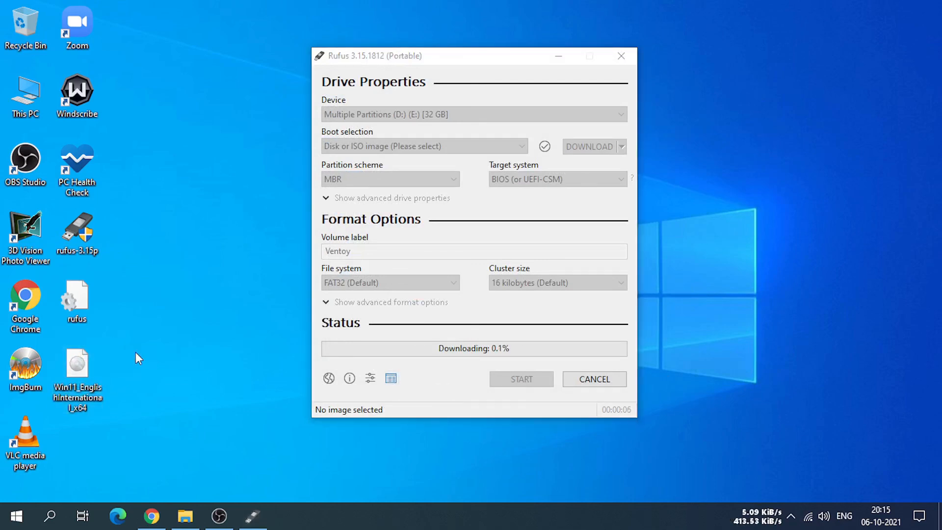
{"action": "left_click", "coordinate": [193, 362]}
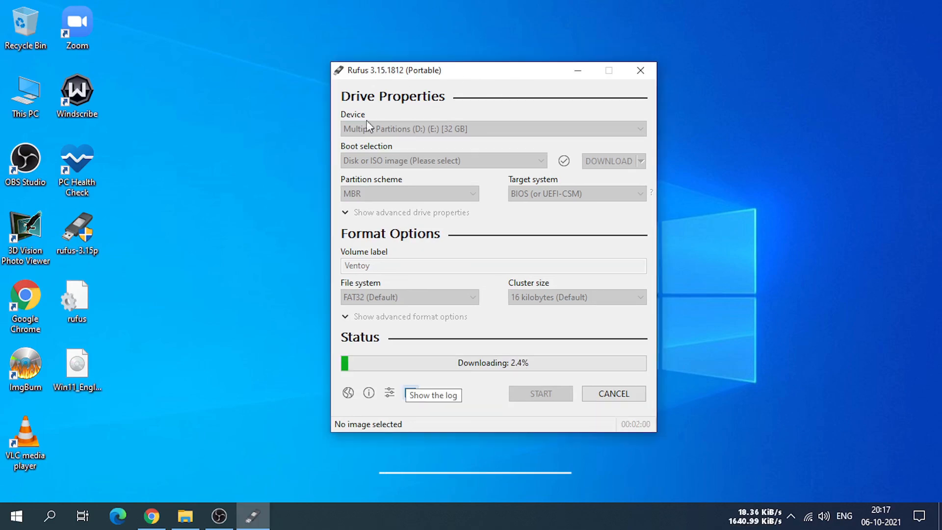
{"action": "mouse_move", "coordinate": [506, 74]}
{"action": "left_mouse_down"}
{"action": "mouse_move", "coordinate": [537, 90]}
{"action": "mouse_move", "coordinate": [498, 61]}
{"action": "left_mouse_up"}
{"action": "right_click", "coordinate": [712, 140]}
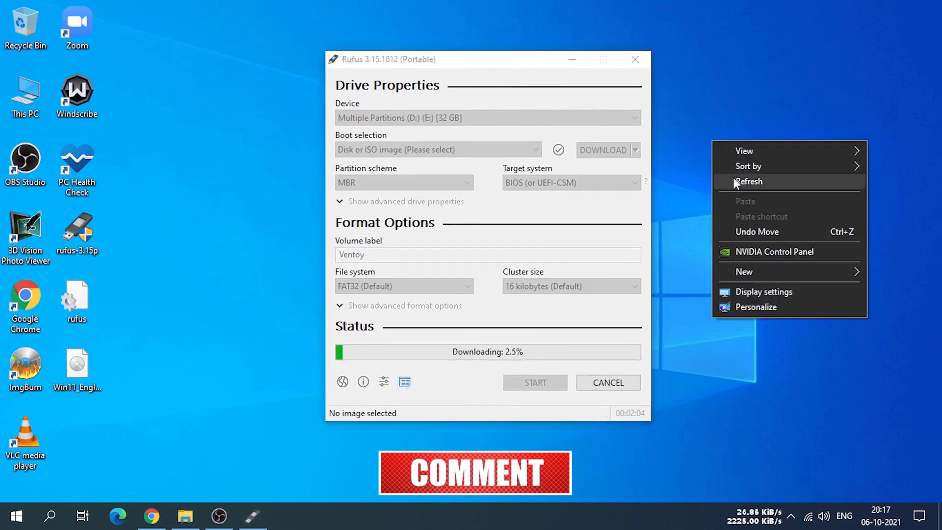